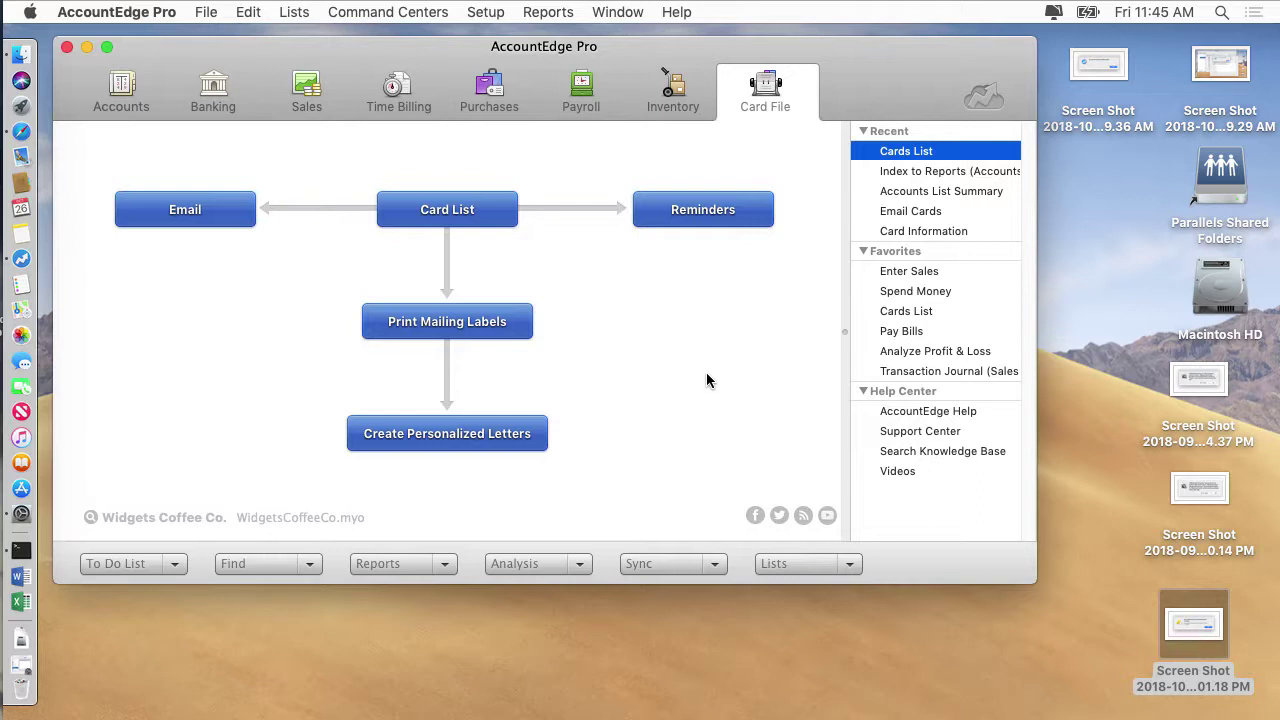
# Preview the email-error and Apple-events error screenshots, then return to AccountEdge Pro's Card File.
pyautogui.click(1106, 62)
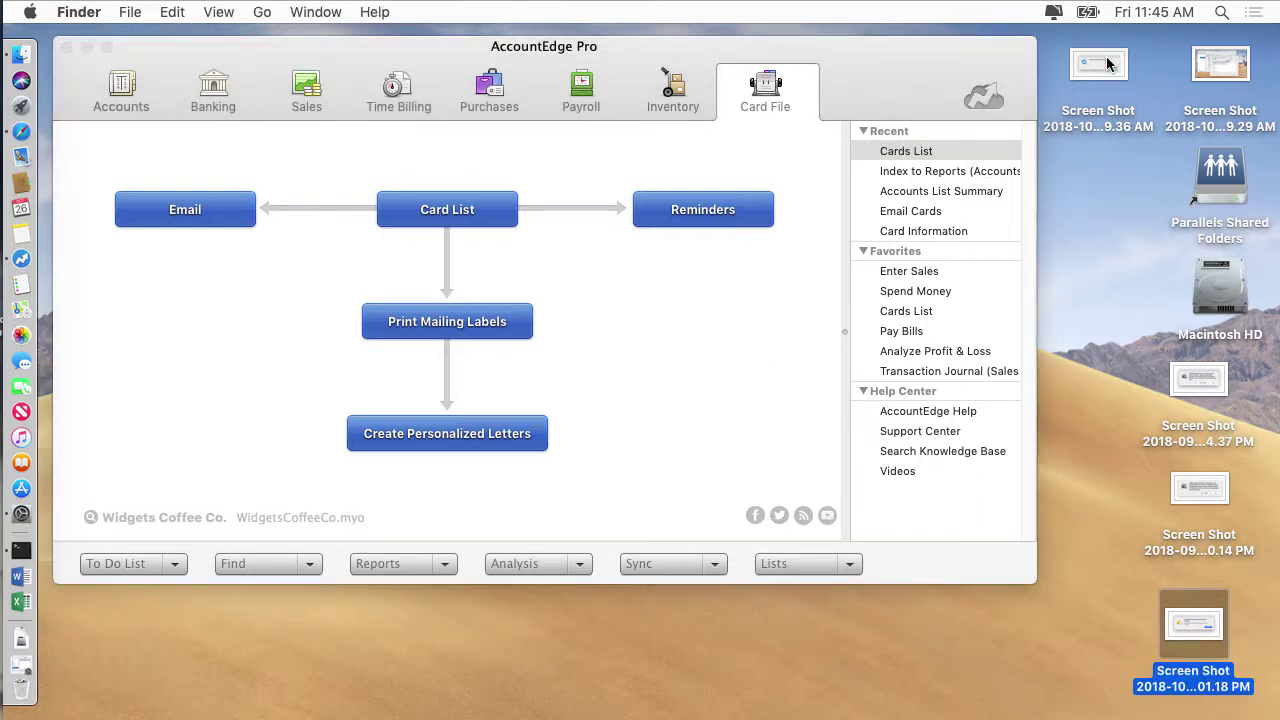
pyautogui.press('space')
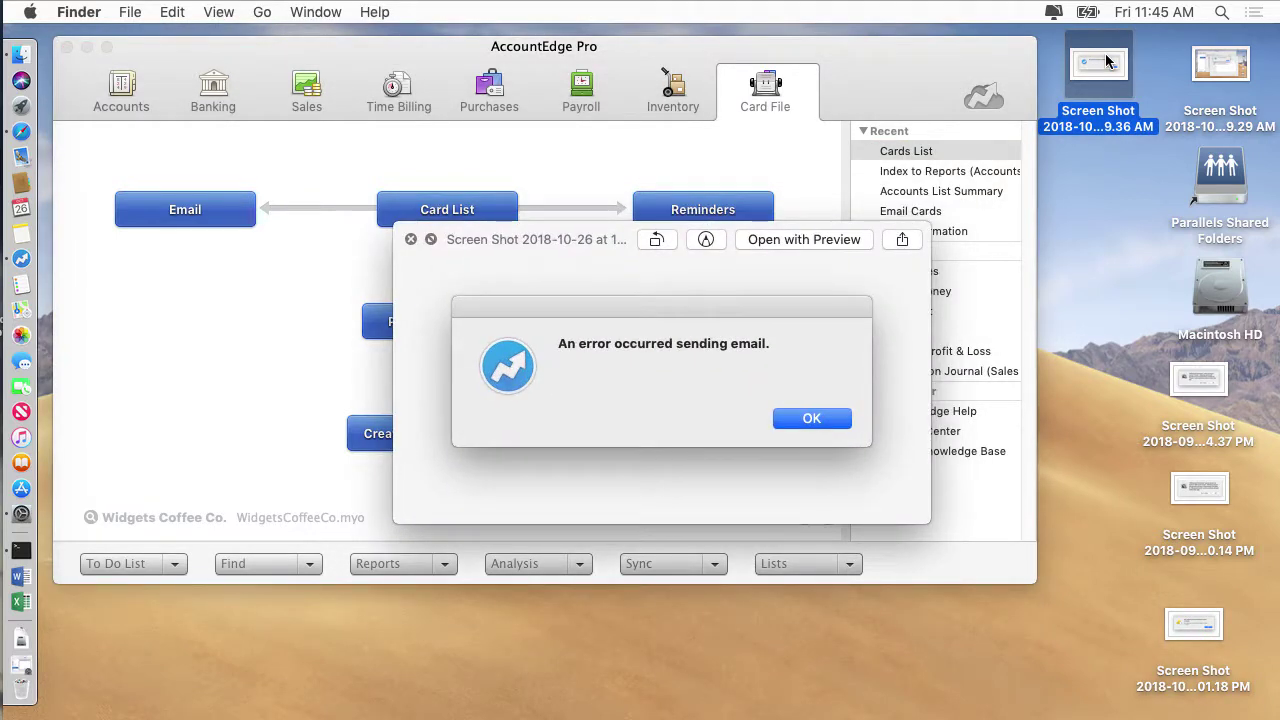
pyautogui.press('space')
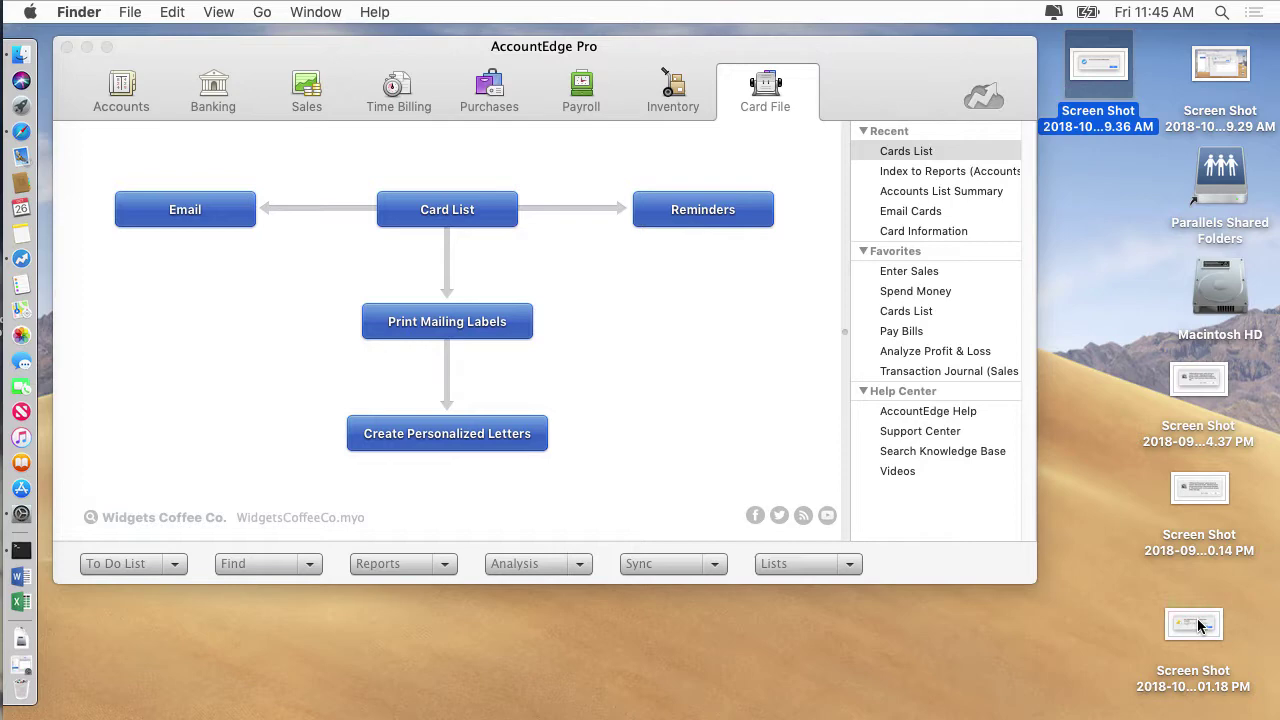
pyautogui.click(1198, 625)
pyautogui.press('space')
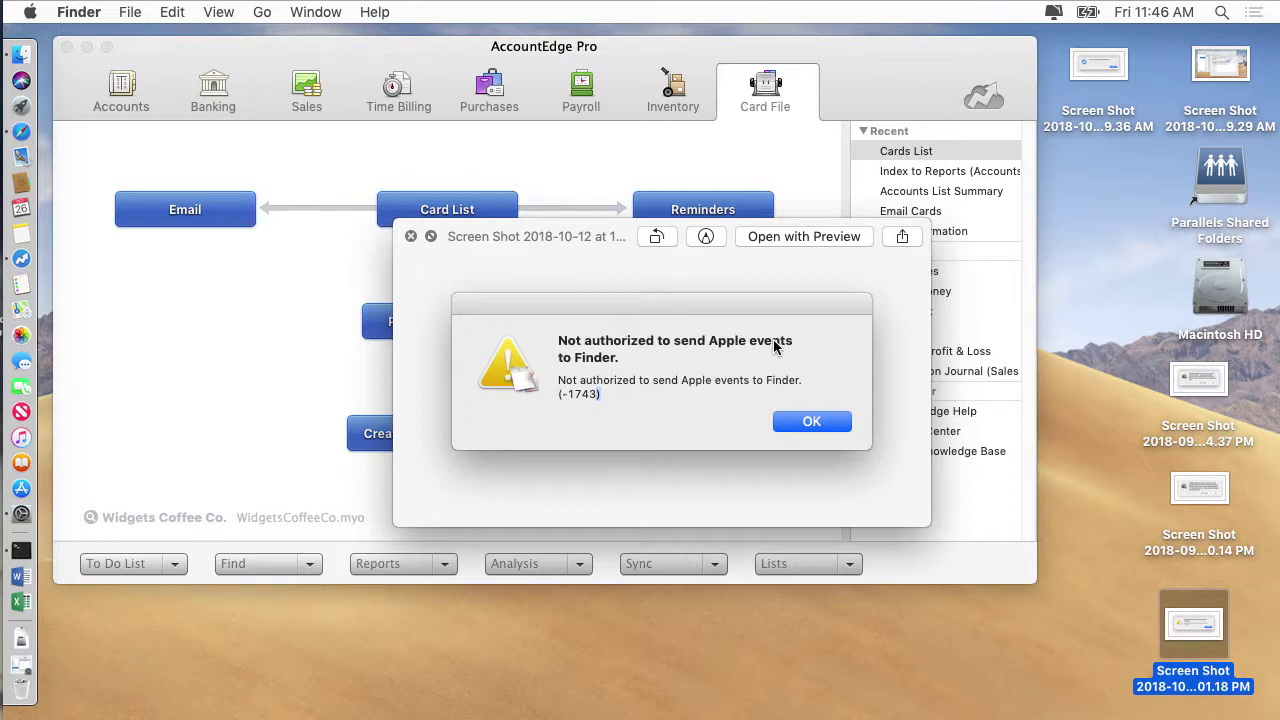
pyautogui.press('space')
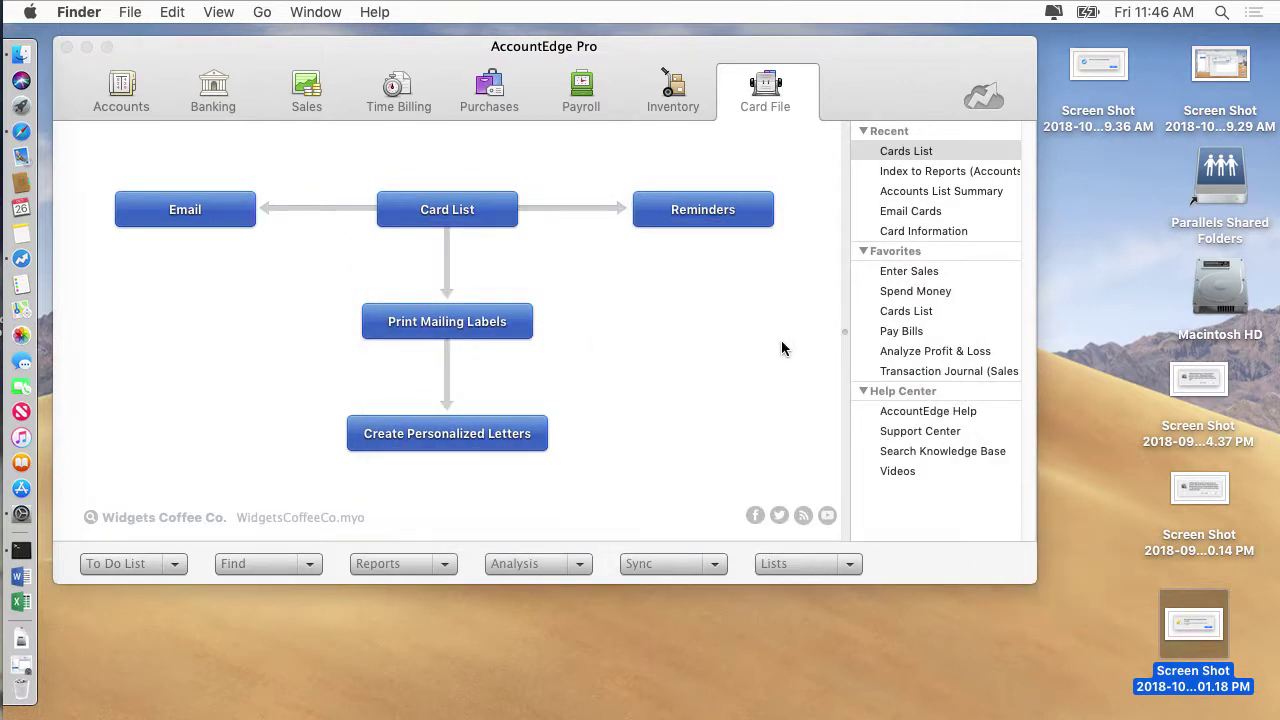
pyautogui.click(781, 347)
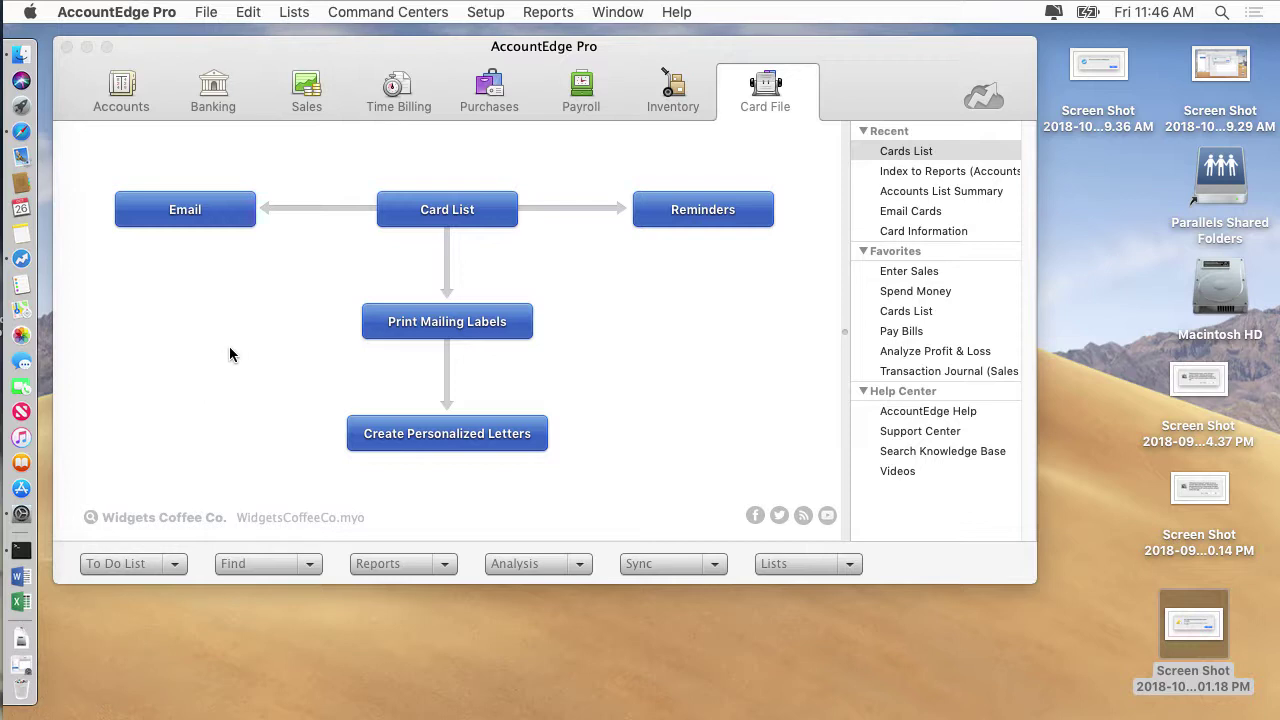
# Show the Automation privacy list, where AccountEdge Pro 2018's Mail and OfficeLink's Finder are unticked.
pyautogui.click(21, 513)
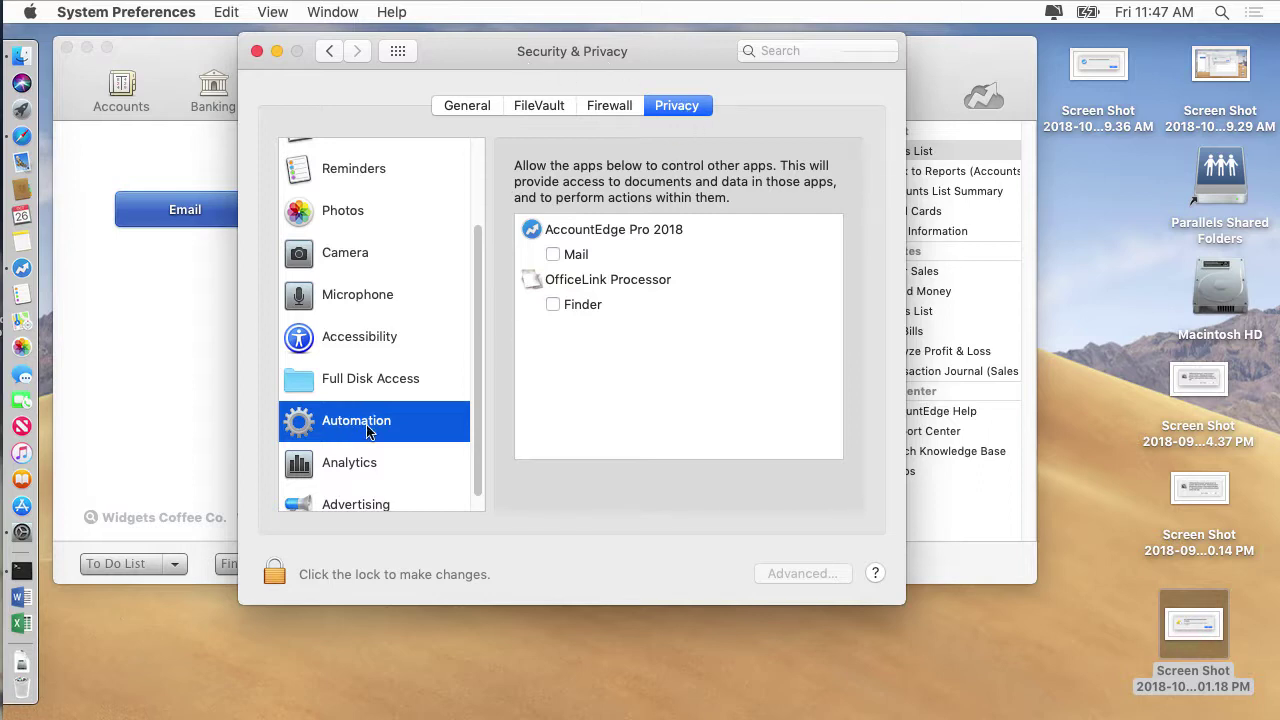
# Unlock with the admin password, allow AccountEdge Pro 2018 to control Mail, and close Security & Privacy.
pyautogui.click(274, 572)
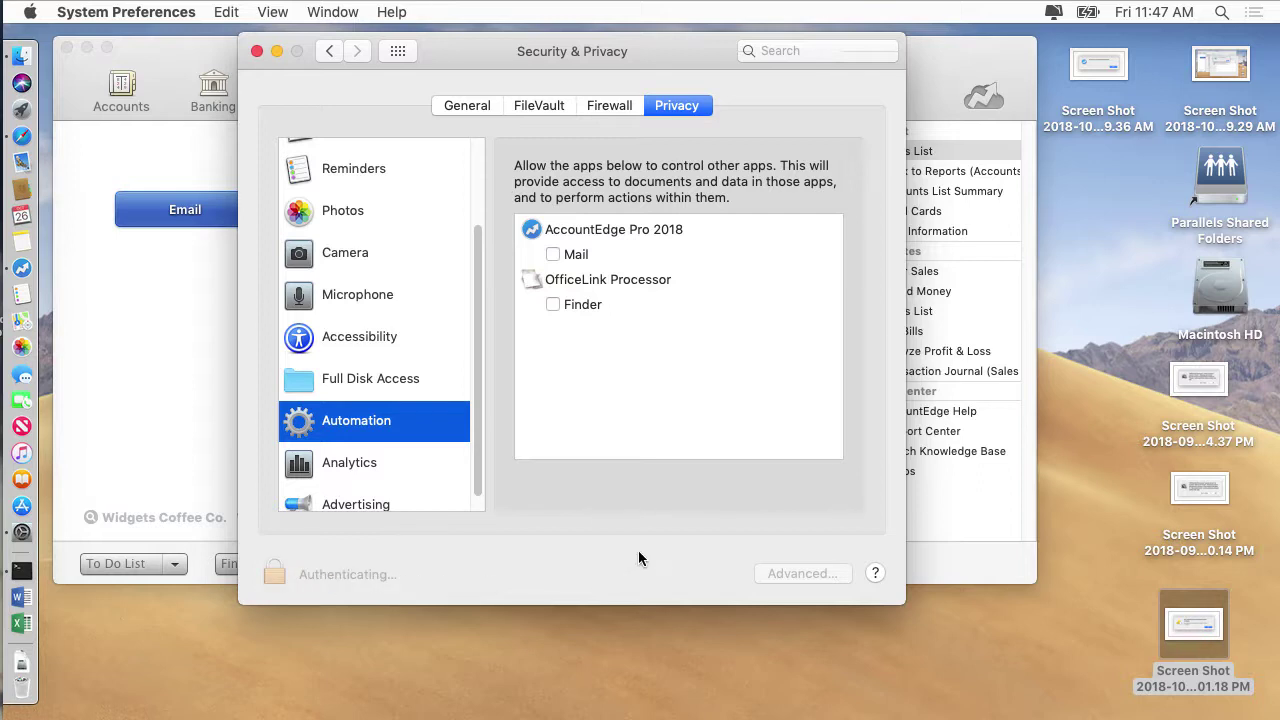
pyautogui.press('Return')
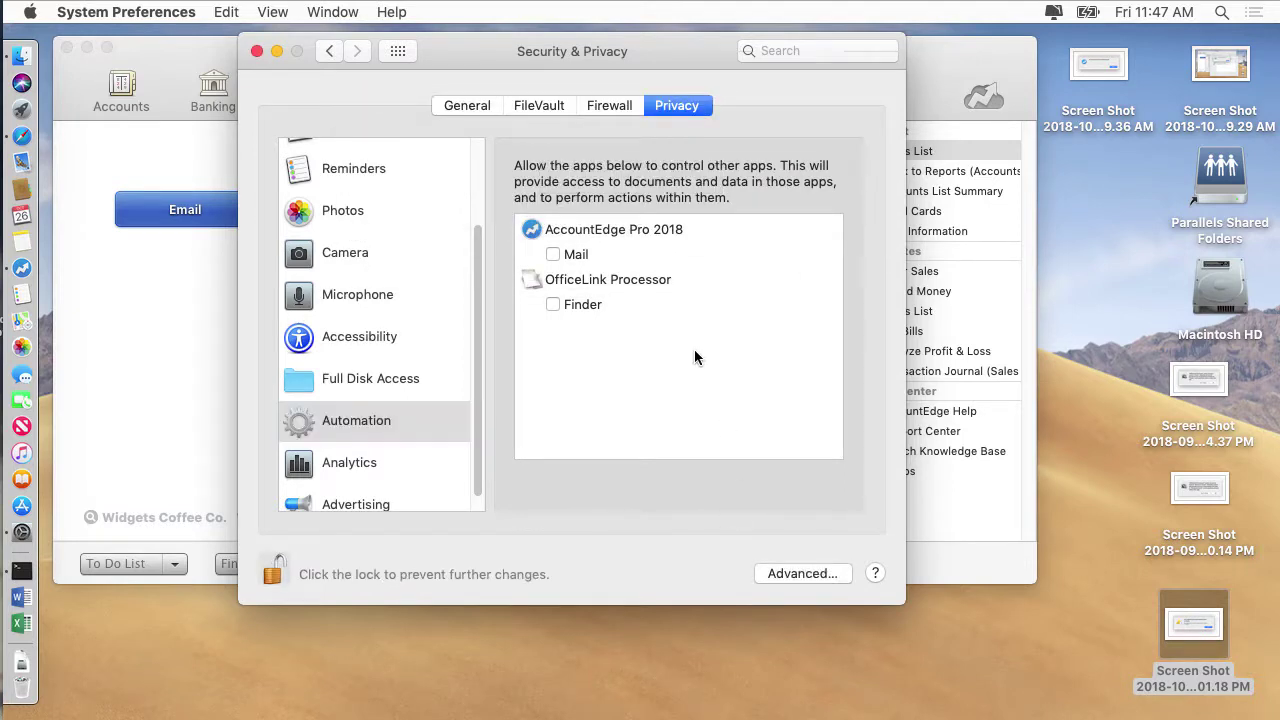
pyautogui.click(553, 254)
pyautogui.click(257, 51)
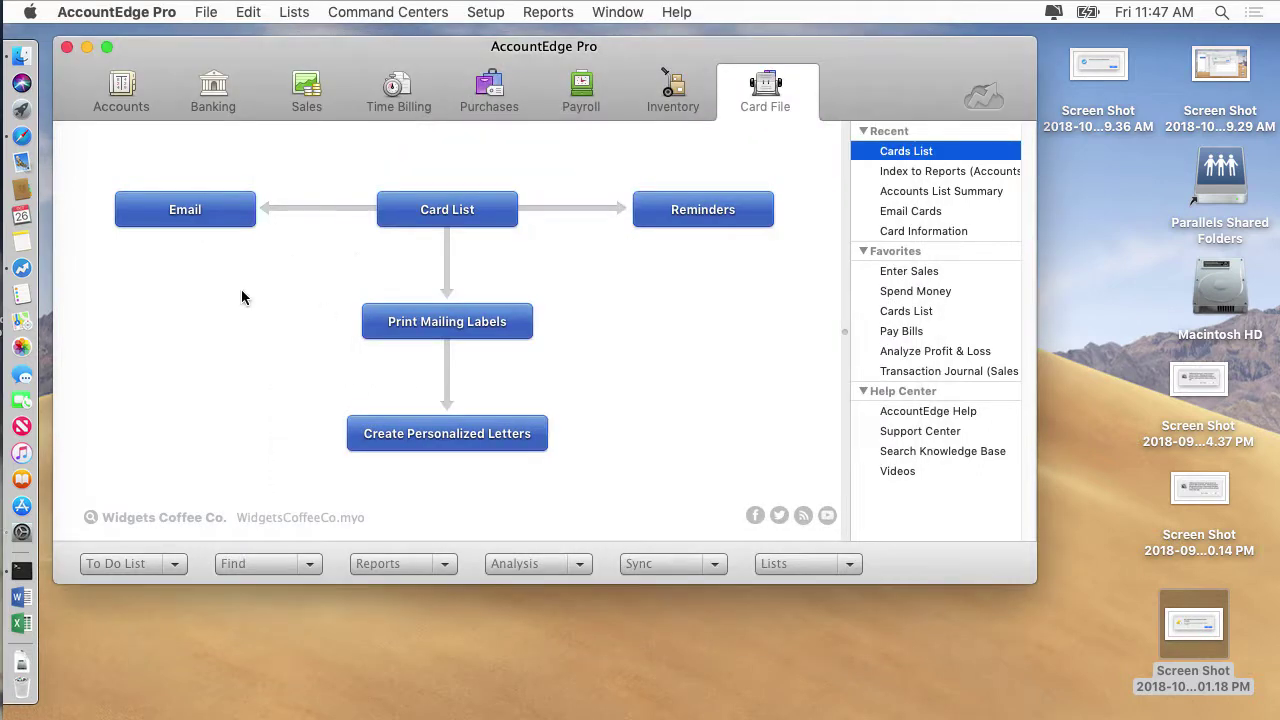
# Run tccutil reset AppleEvents in a new Terminal window, then return to AccountEdge Pro.
pyautogui.click(21, 571)
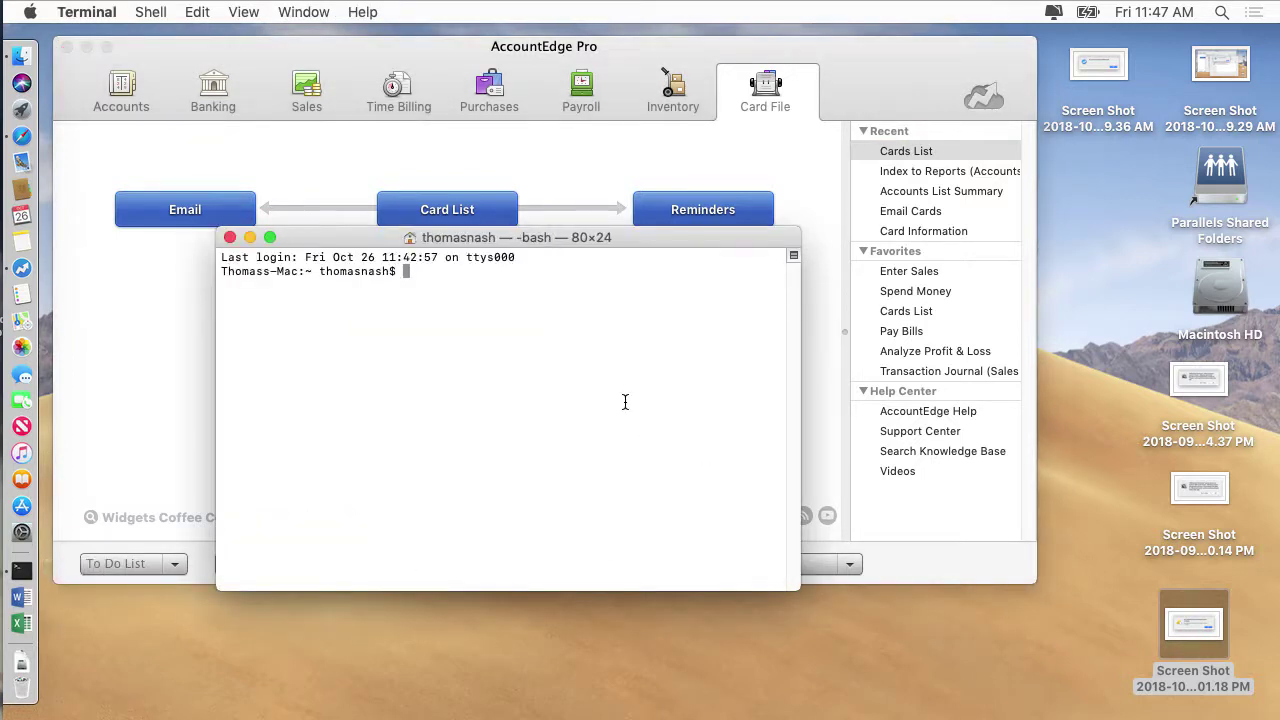
pyautogui.write('tccutil reset AppleEvents')
pyautogui.press('Return')
pyautogui.click(230, 237)
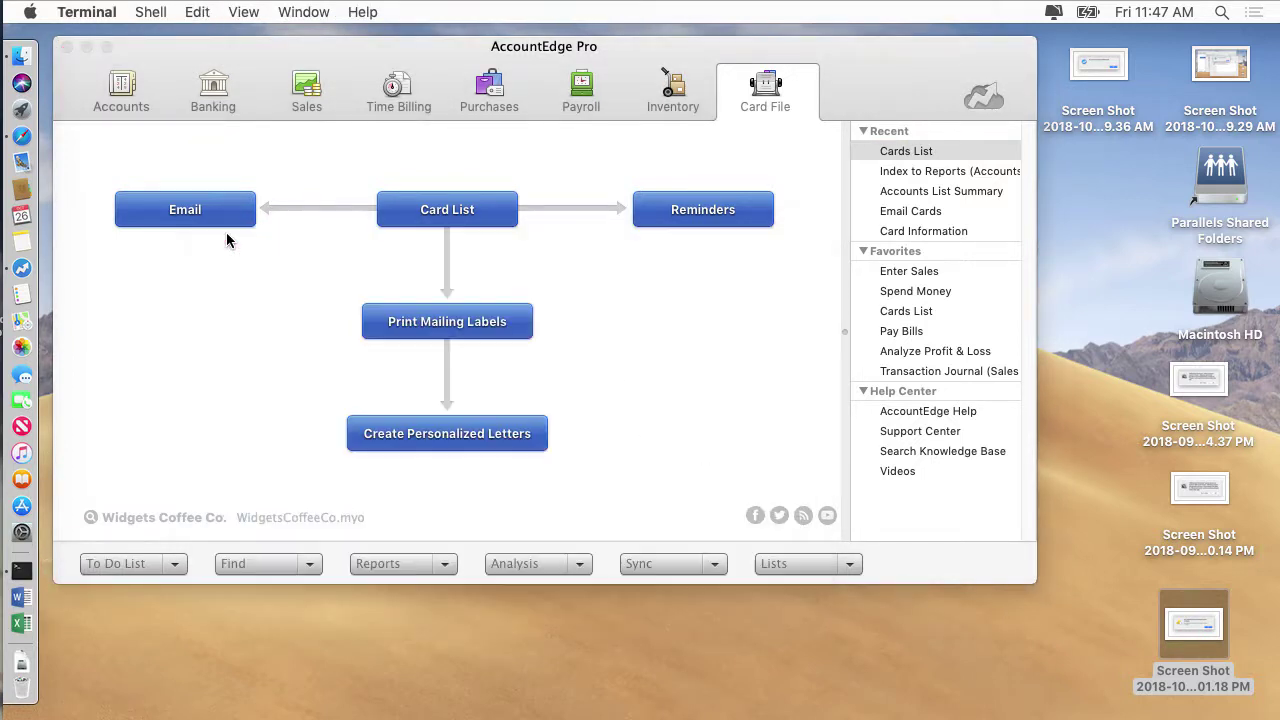
pyautogui.click(282, 300)
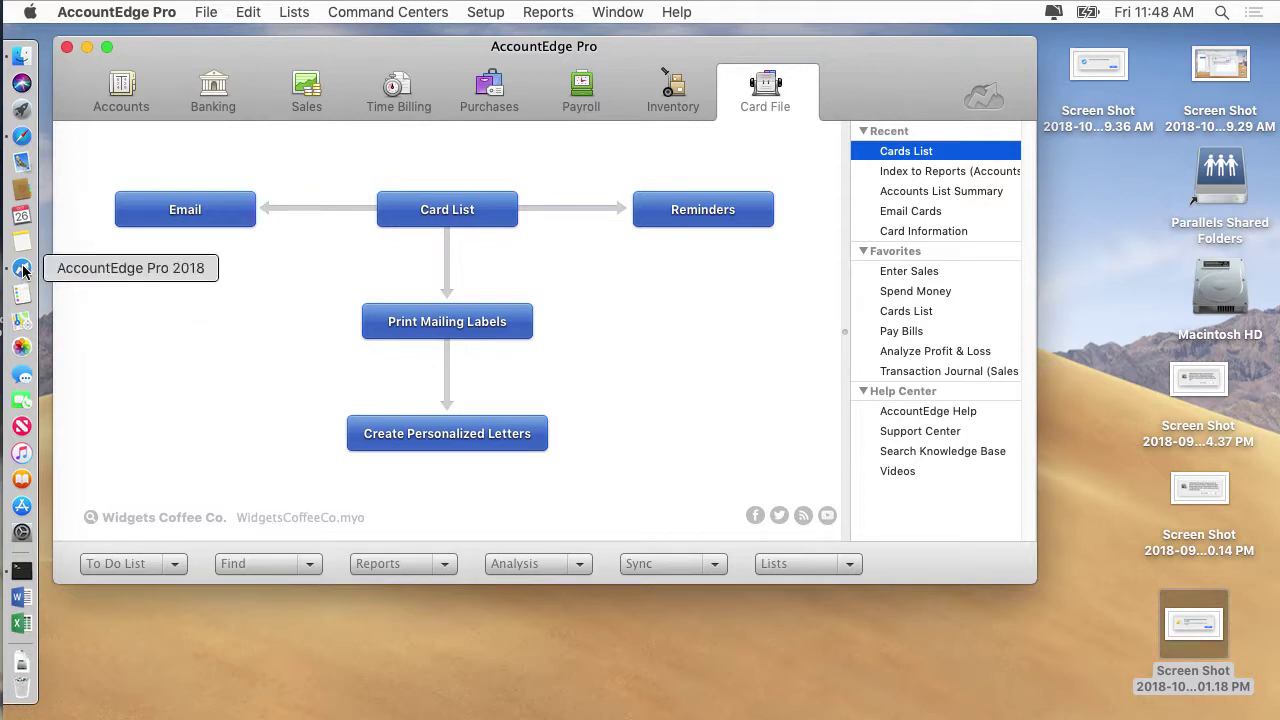
# Send the Accounts List Summary report from the Accounts reports index to Excel.
pyautogui.click(450, 565)
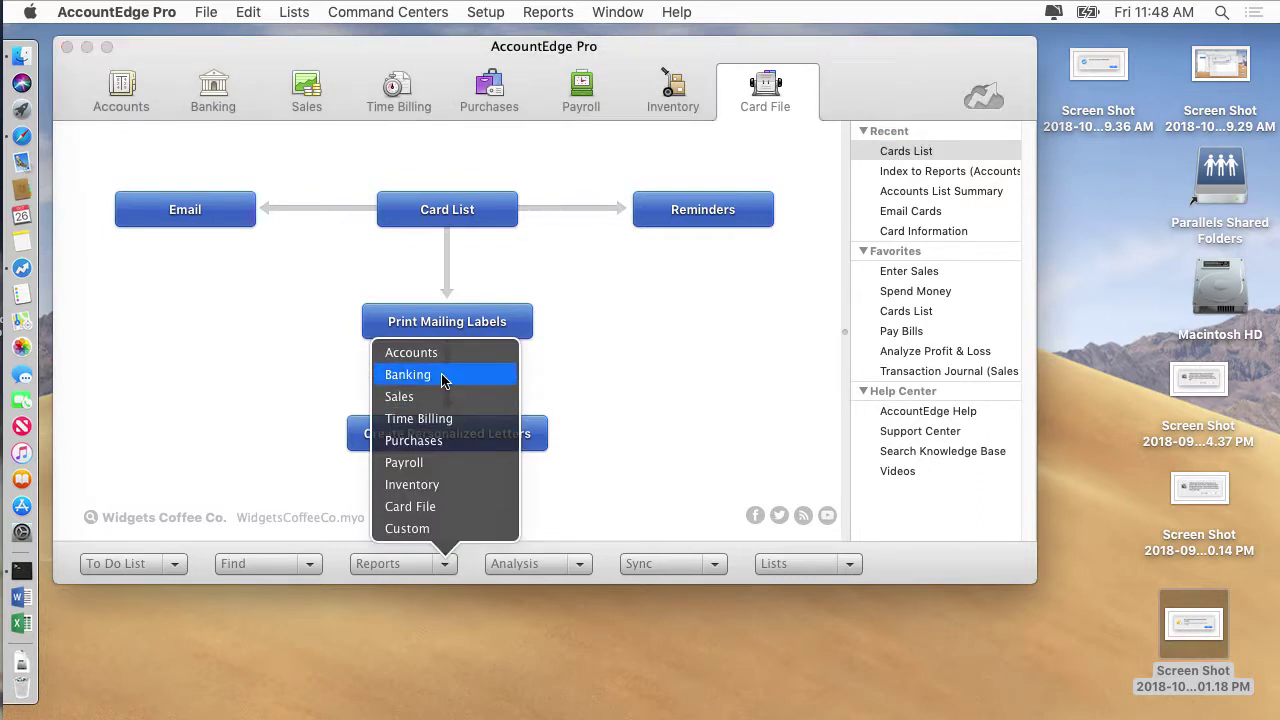
pyautogui.click(505, 354)
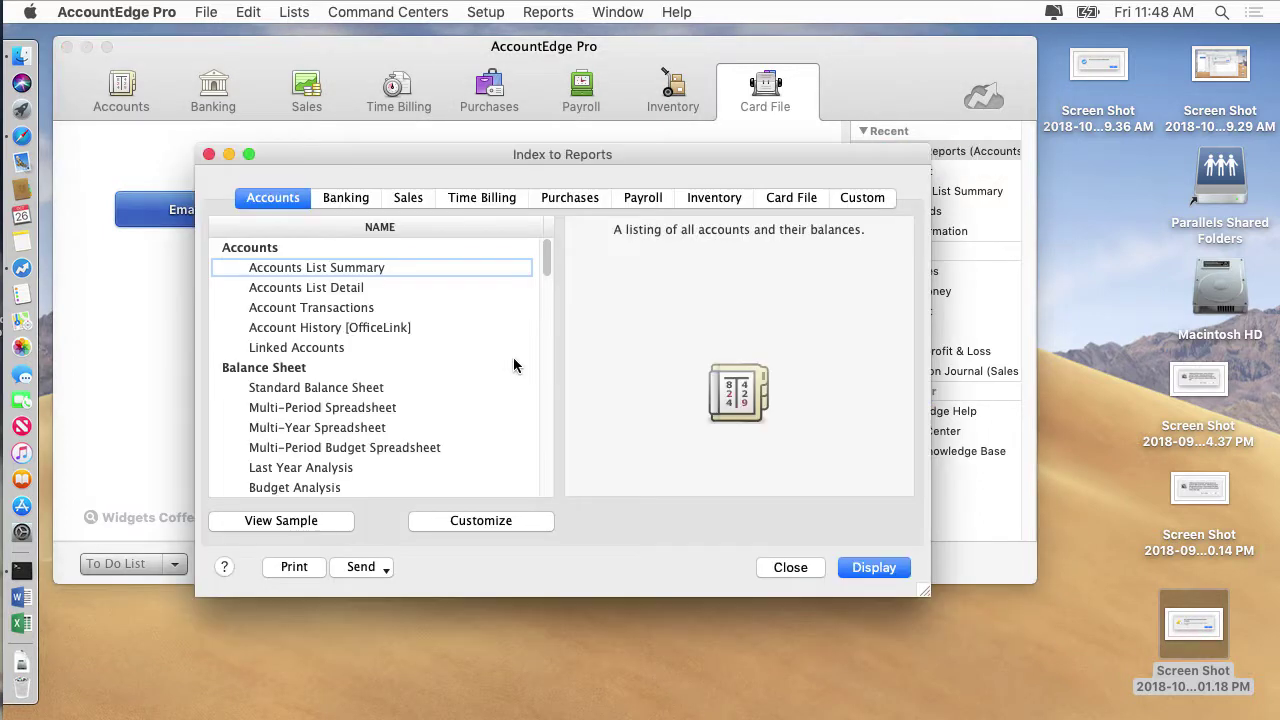
pyautogui.click(366, 567)
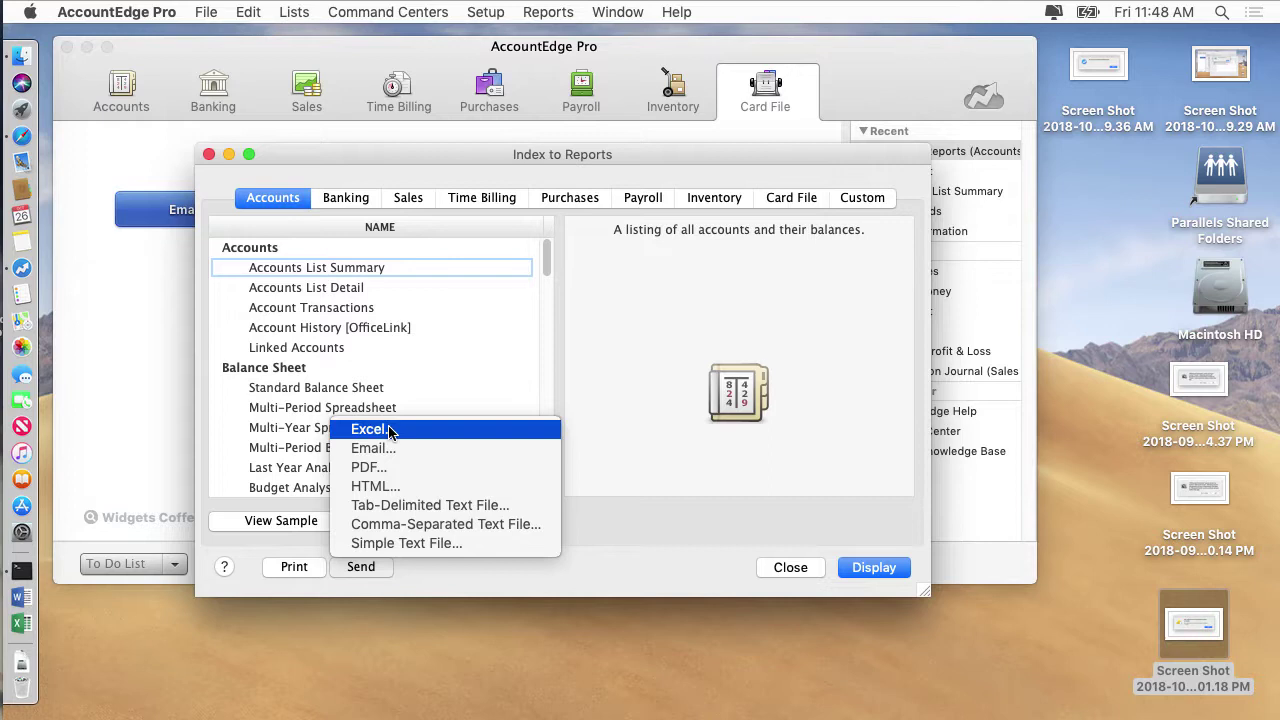
pyautogui.click(362, 426)
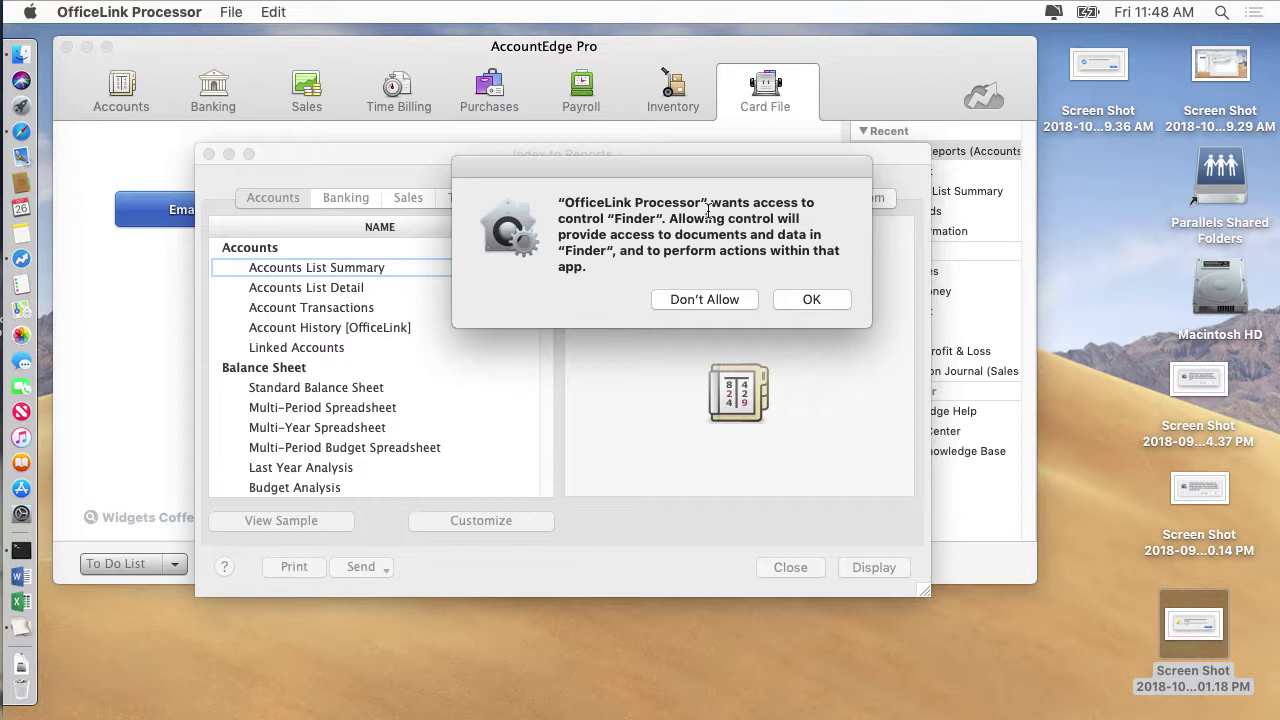
# Allow OfficeLink Processor to control Finder and Microsoft Excel, and cancel saving the OfficeLink file.
pyautogui.click(811, 300)
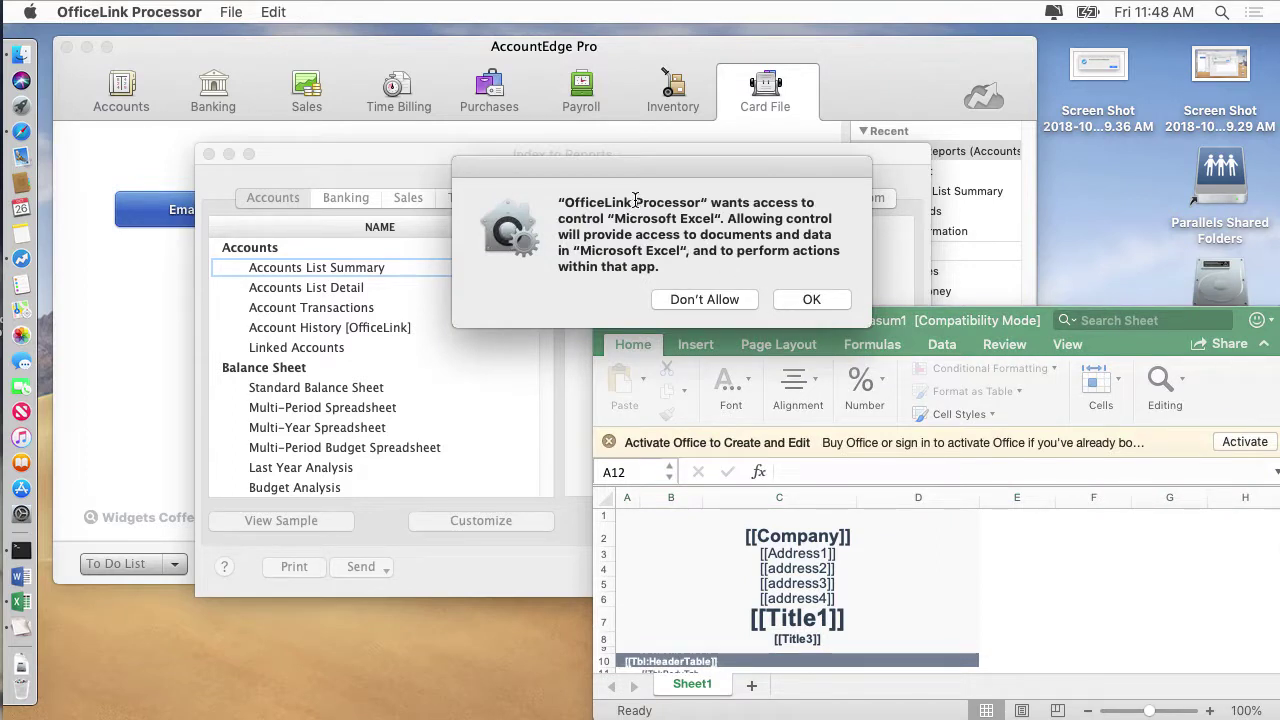
pyautogui.click(811, 300)
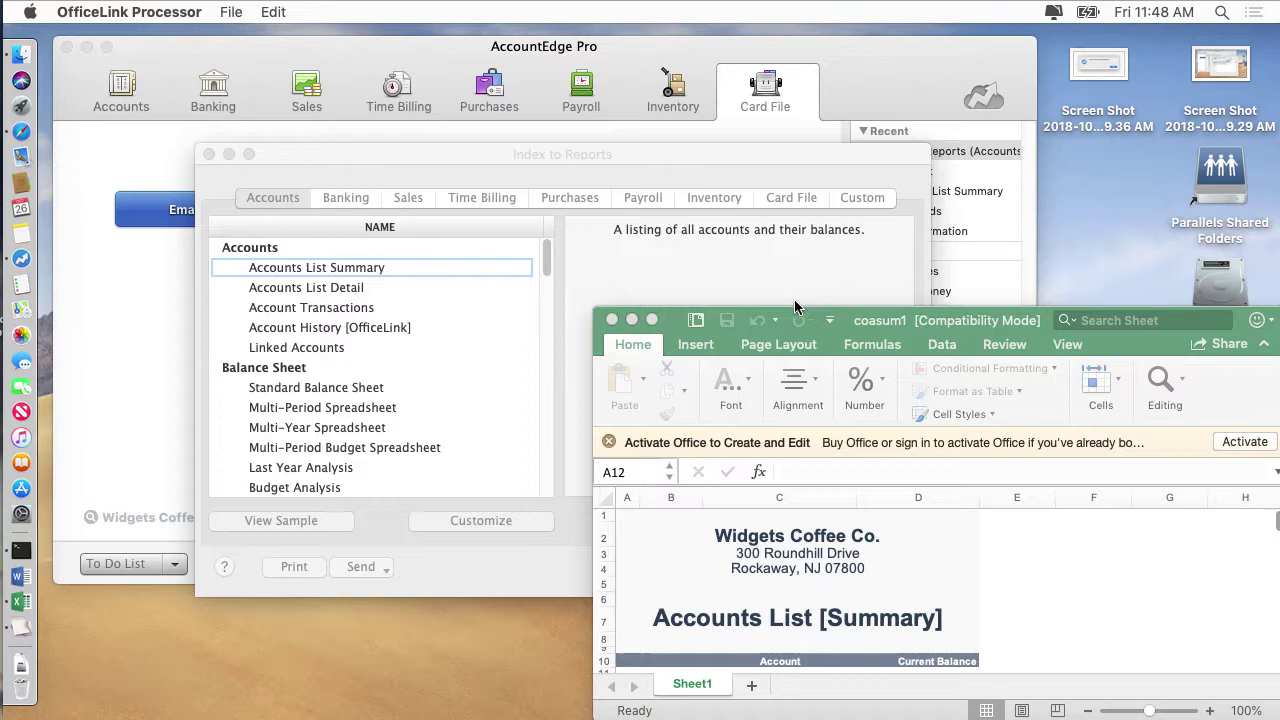
pyautogui.click(703, 325)
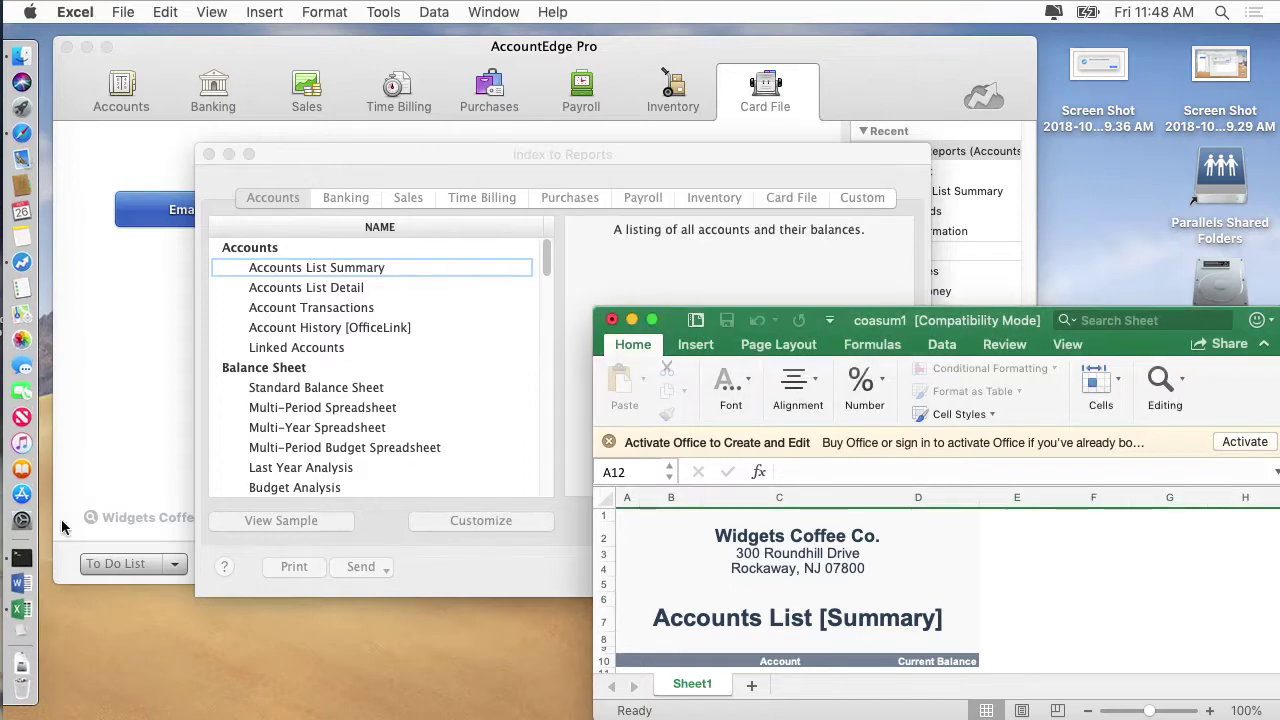
# Check OfficeLink Processor's Excel and Finder permissions in System Preferences, then close Index to Reports.
pyautogui.click(20, 534)
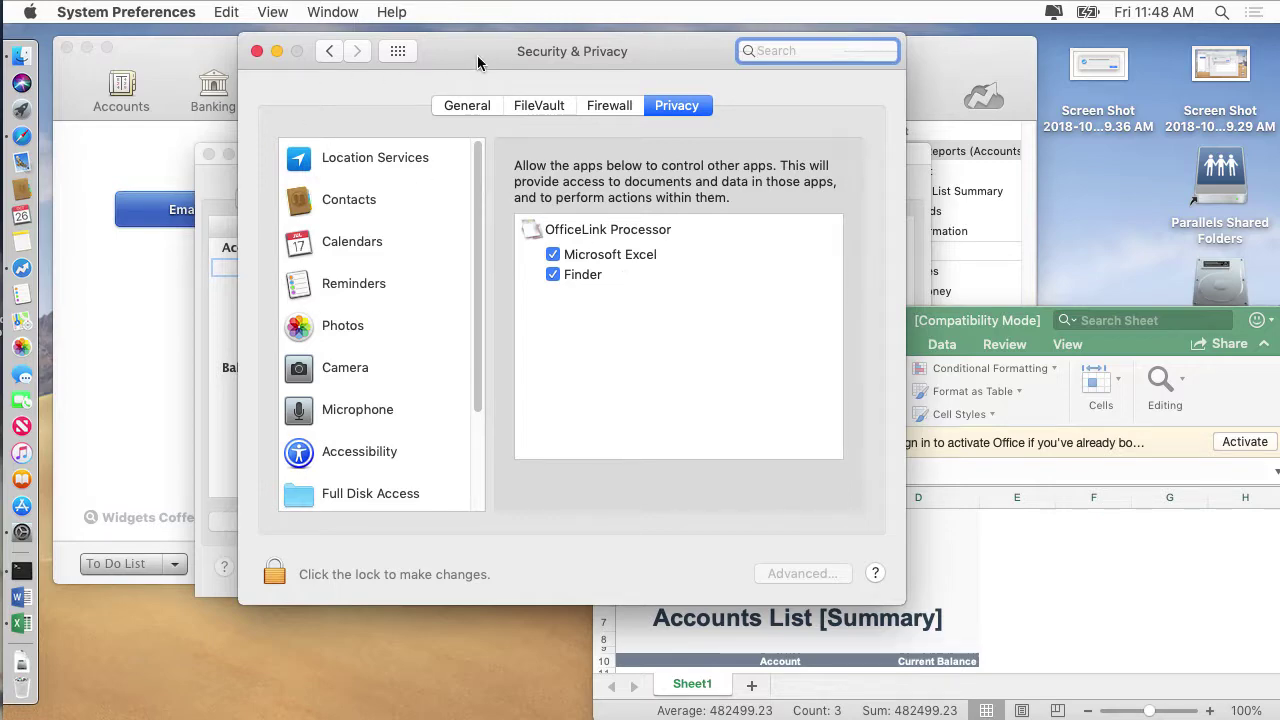
pyautogui.moveTo(477, 62); pyautogui.dragTo(323, 469)
pyautogui.click(644, 292)
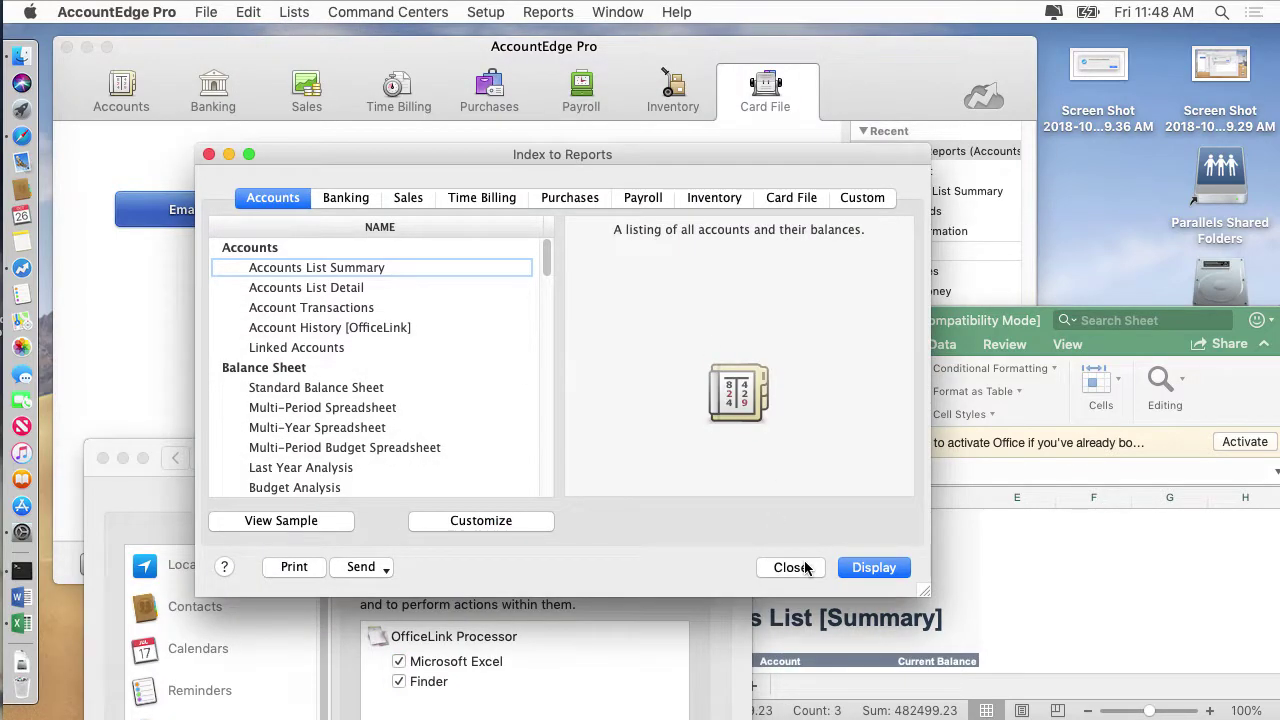
pyautogui.click(798, 566)
# Email the announcement to A-One Coffee and Tea, allowing AccountEdge Pro 2018 to control Mail.
pyautogui.click(472, 218)
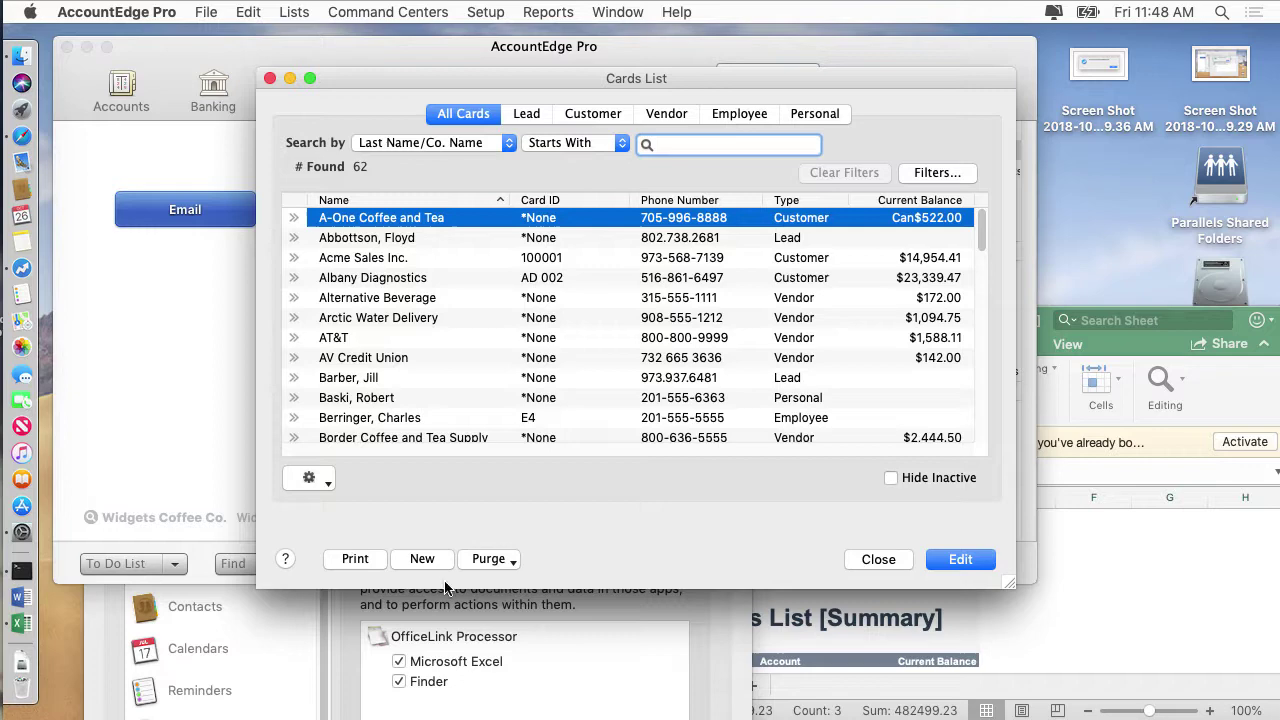
pyautogui.click(312, 478)
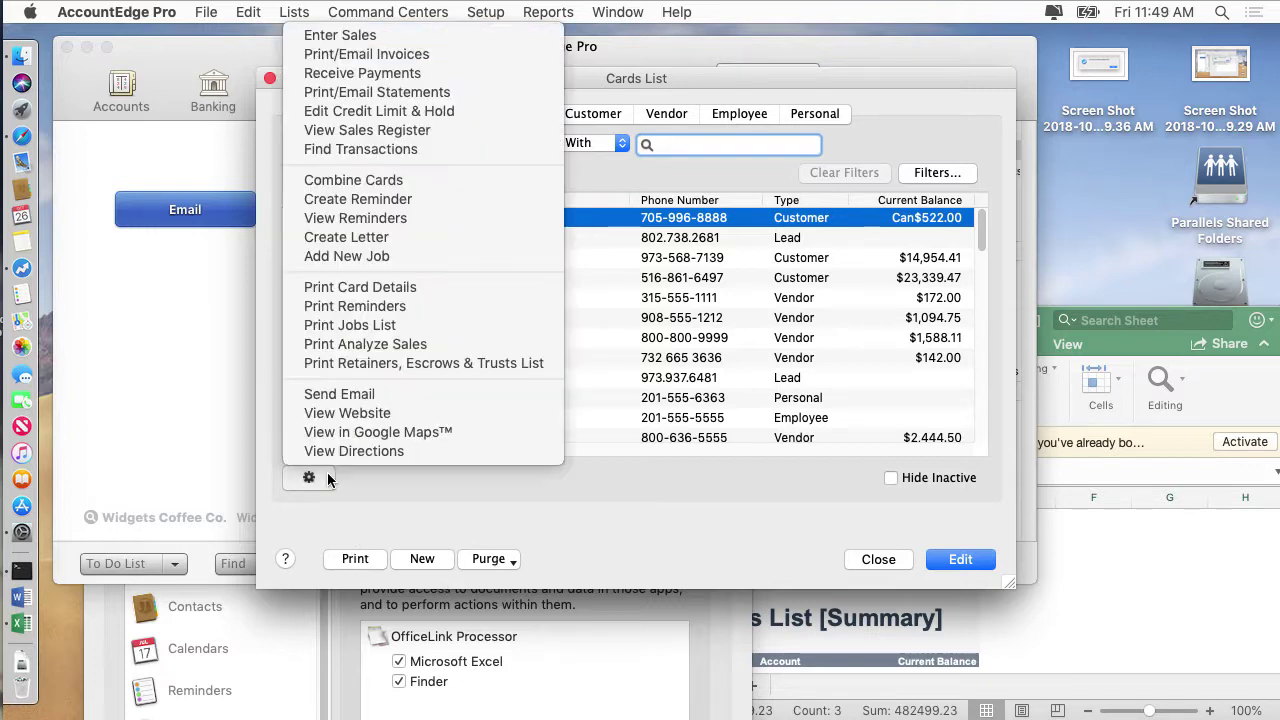
pyautogui.click(339, 394)
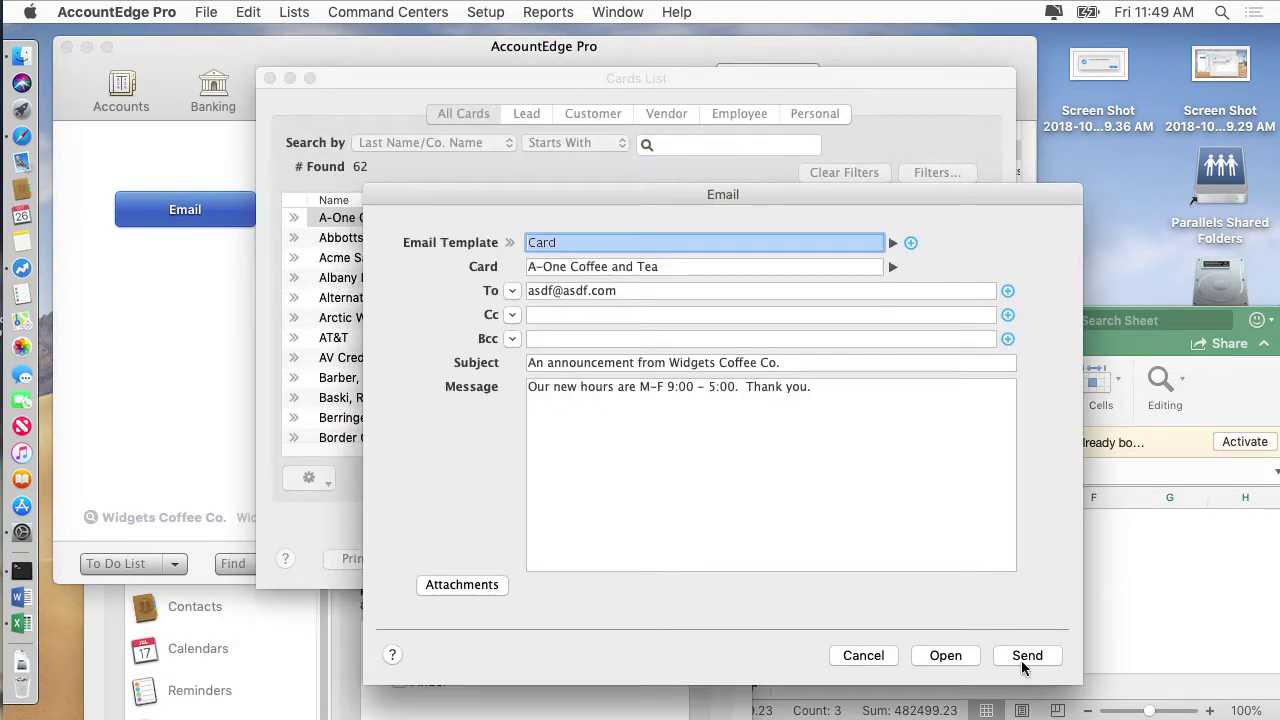
pyautogui.click(1027, 655)
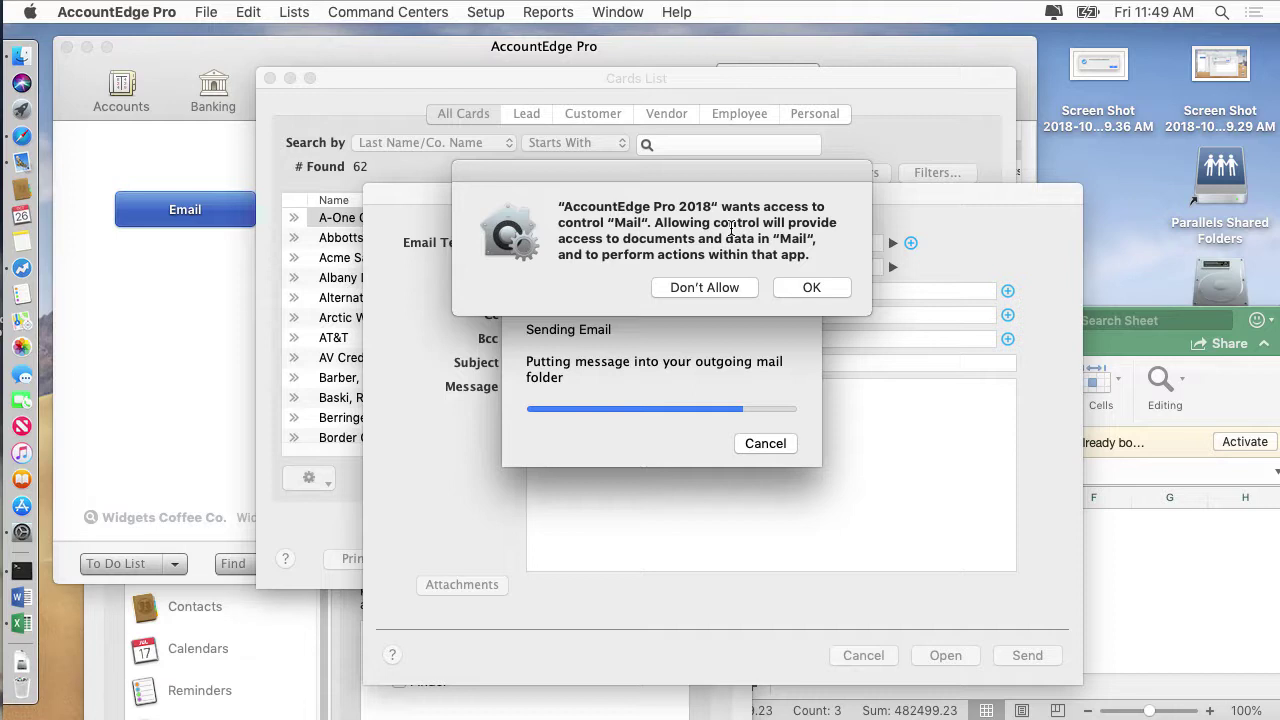
pyautogui.click(813, 288)
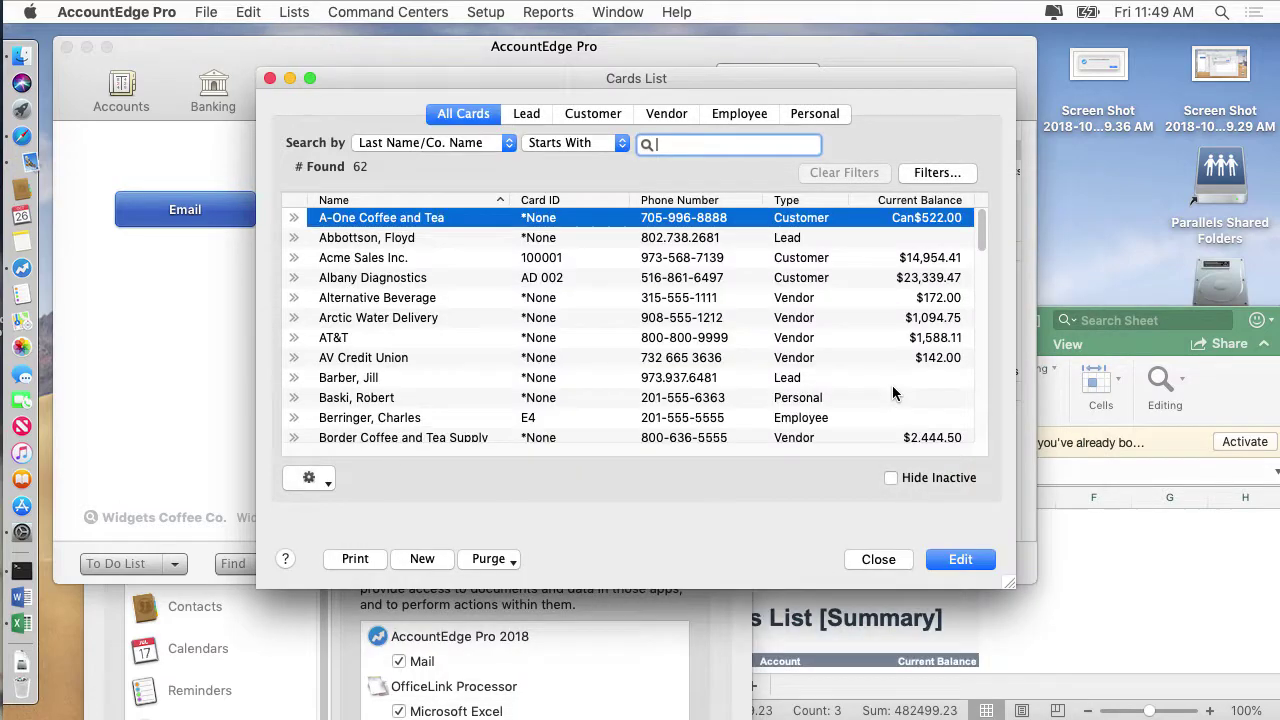
# Close Cards List and bring the Security & Privacy Automation list over AccountEdge to confirm permissions.
pyautogui.click(877, 560)
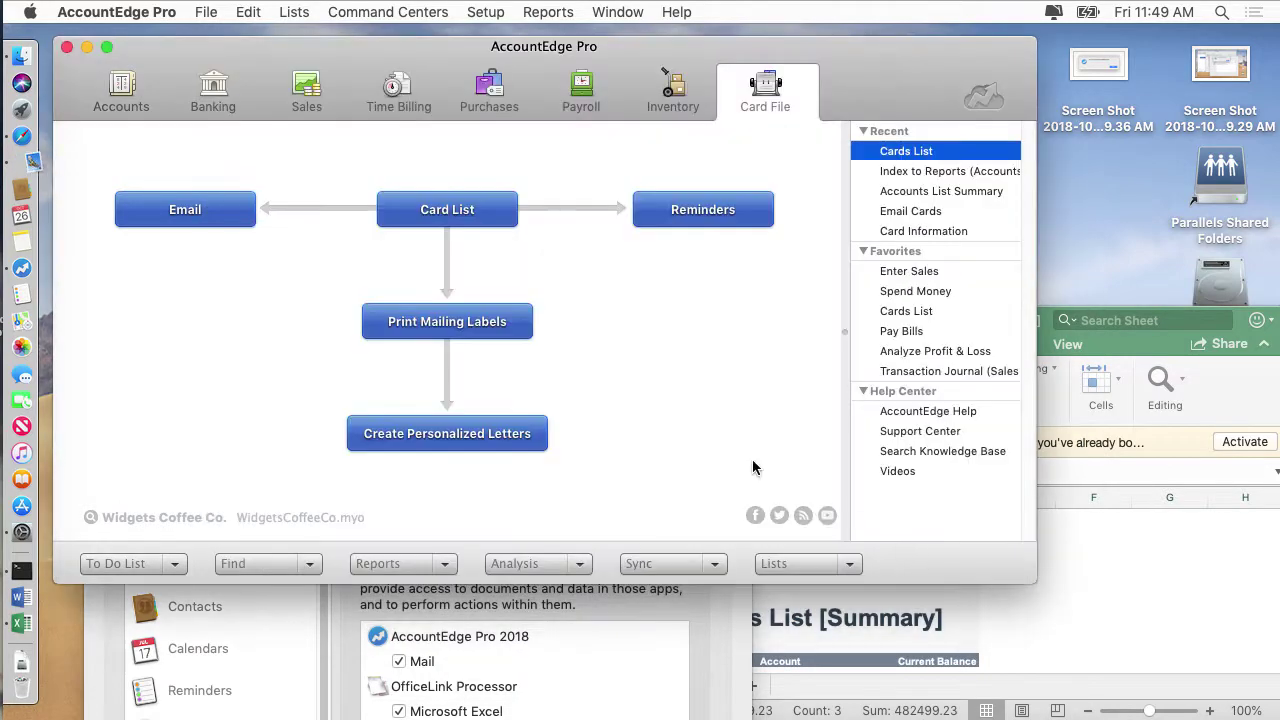
pyautogui.click(22, 533)
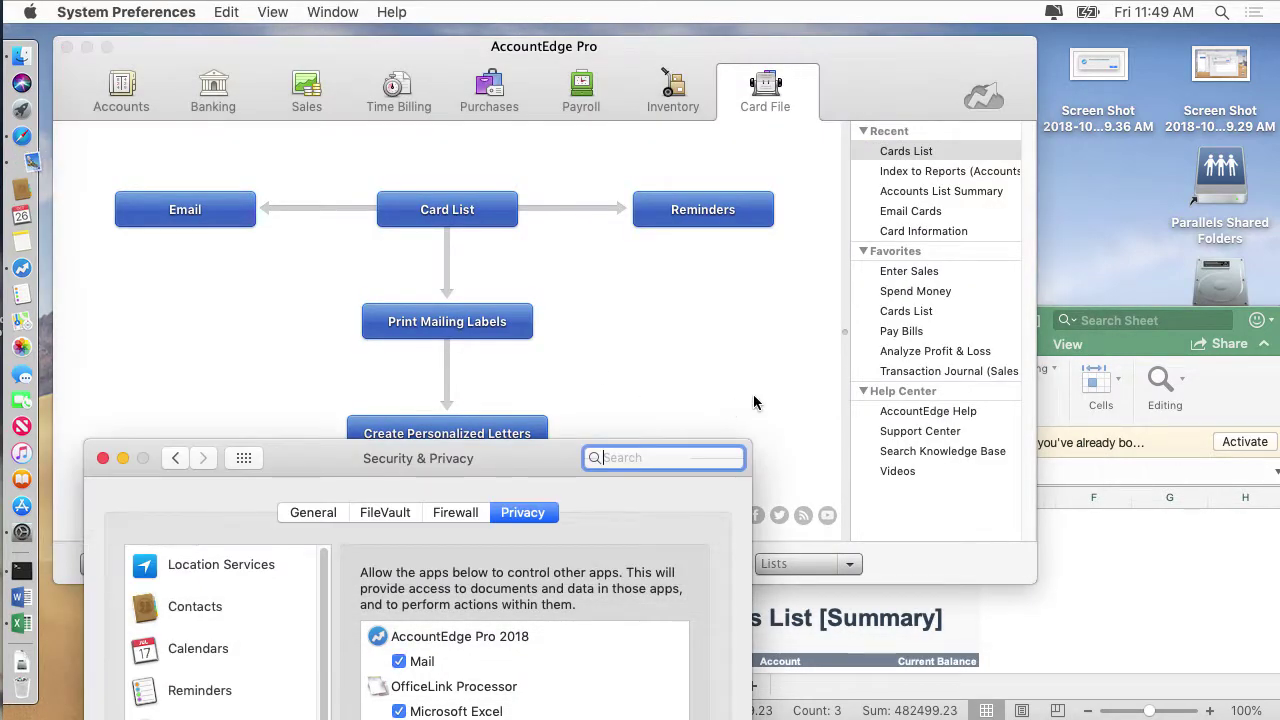
pyautogui.moveTo(548, 460); pyautogui.dragTo(804, 120)
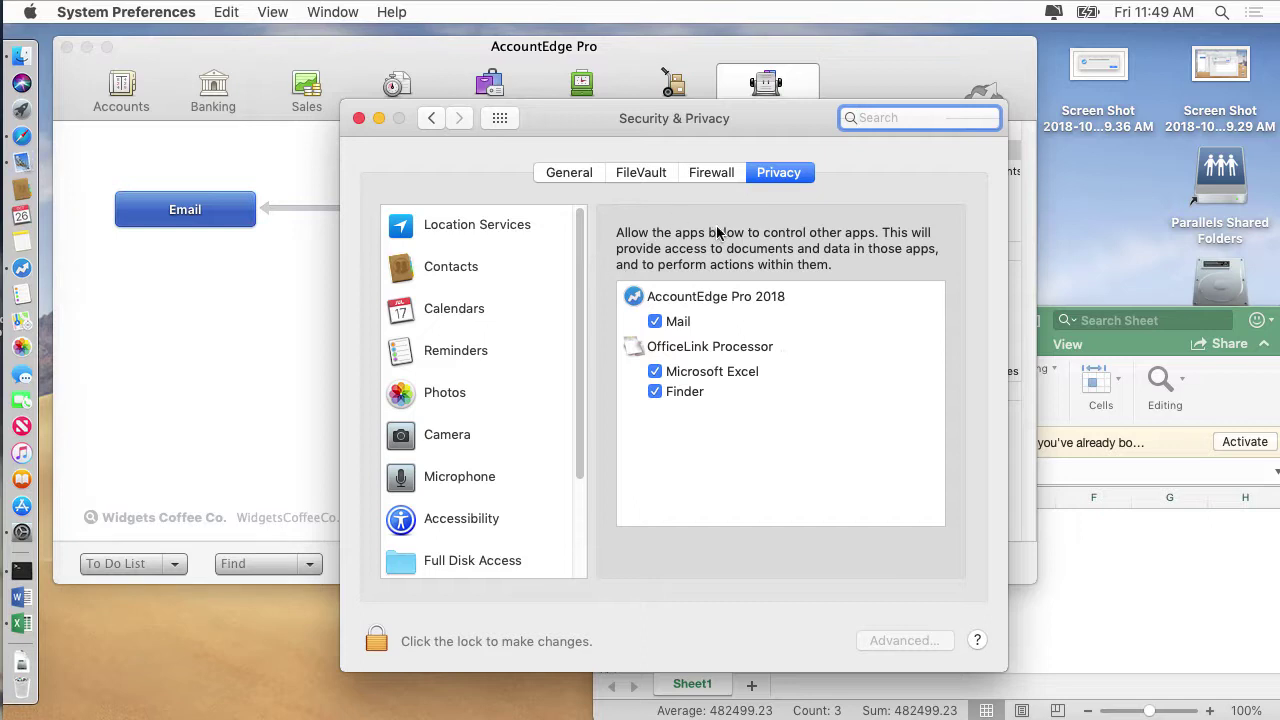
pyautogui.click(448, 162)
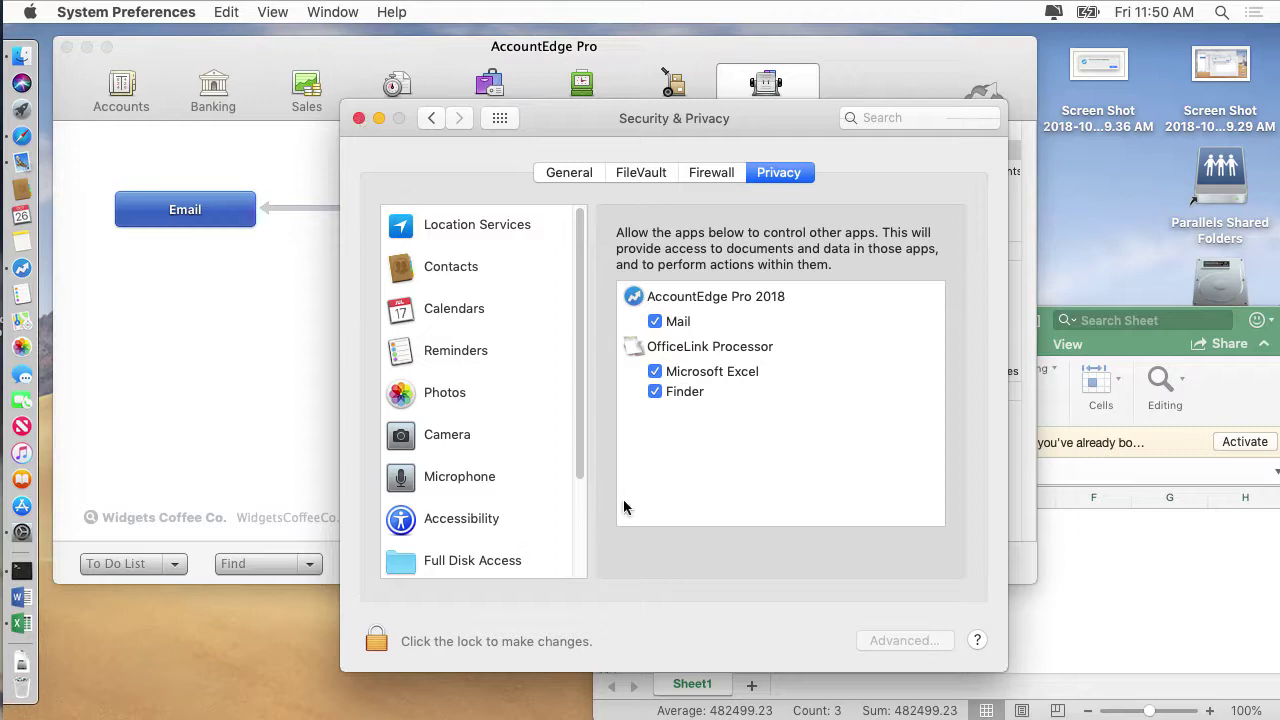
pyautogui.moveTo(586, 429); pyautogui.dragTo(586, 543)
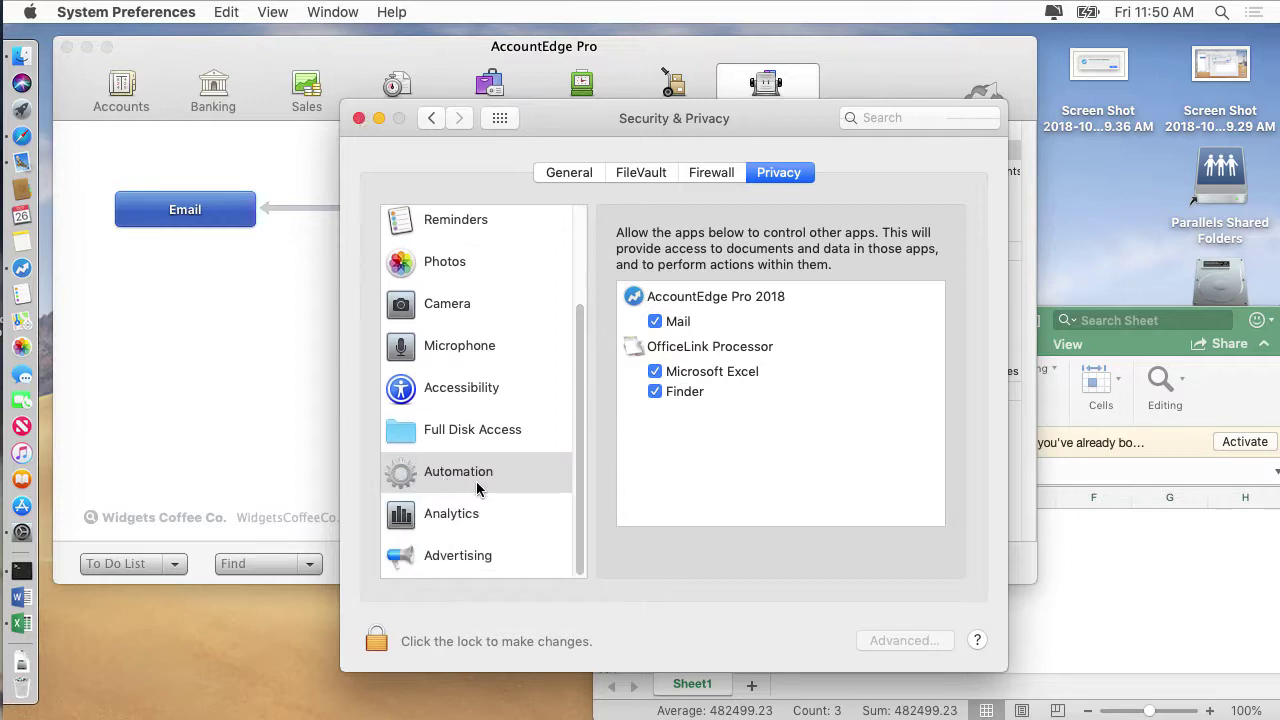